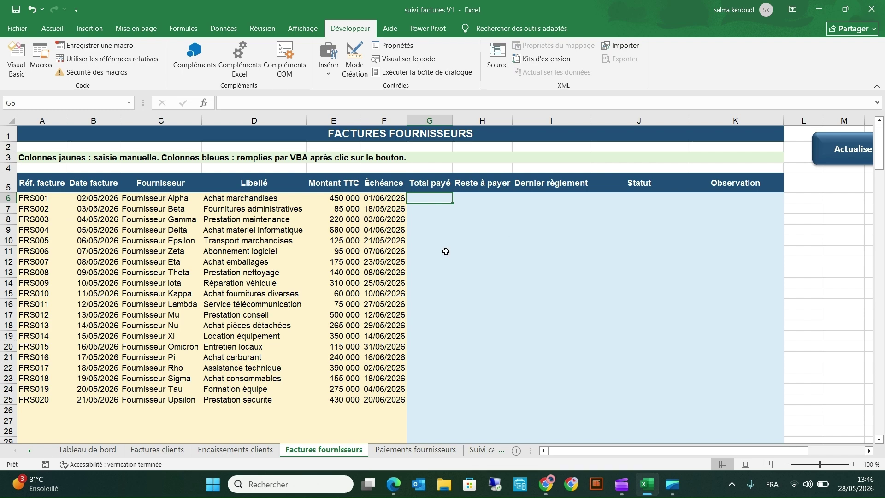
# - Update the tracking from the Factures fournisseurs sheet and check the invoice lines on the Paiements fournisseurs sheet
pyautogui.click(393, 450)
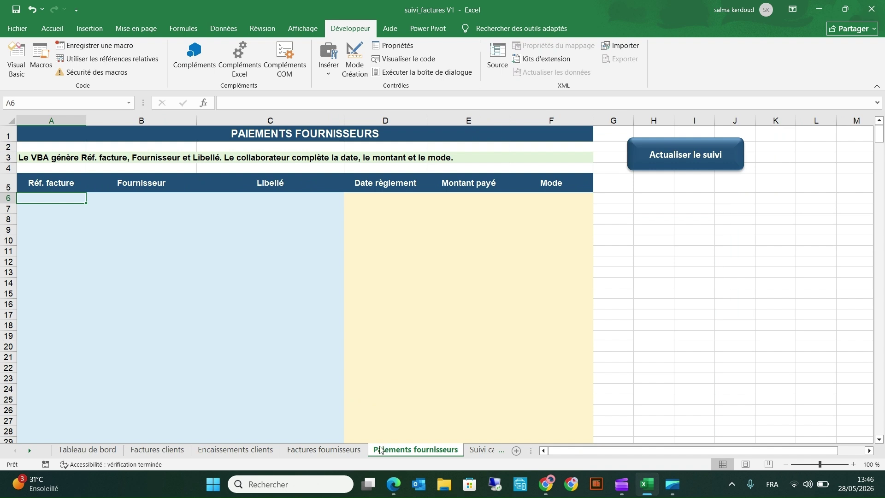
pyautogui.click(349, 449)
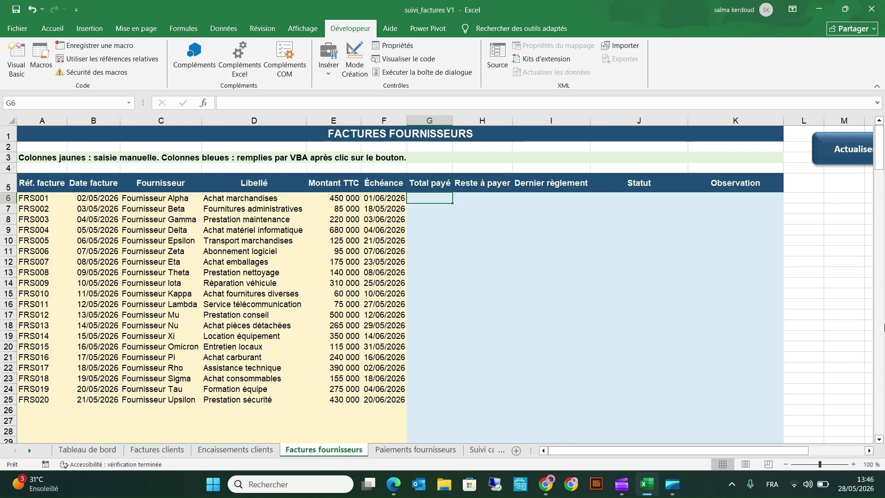
pyautogui.click(842, 156)
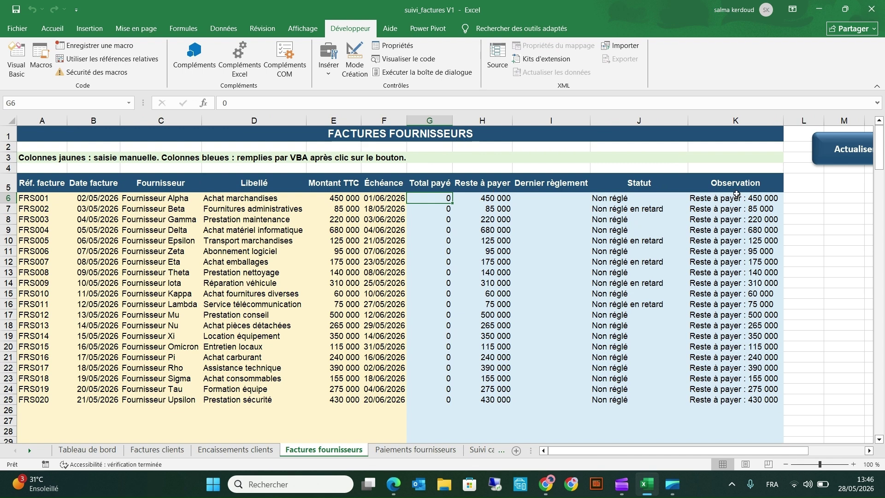
pyautogui.click(398, 451)
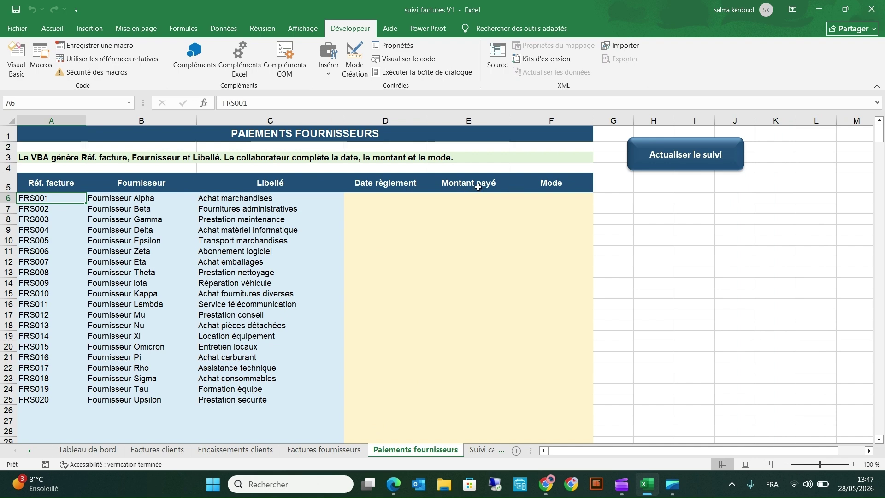
pyautogui.click(316, 450)
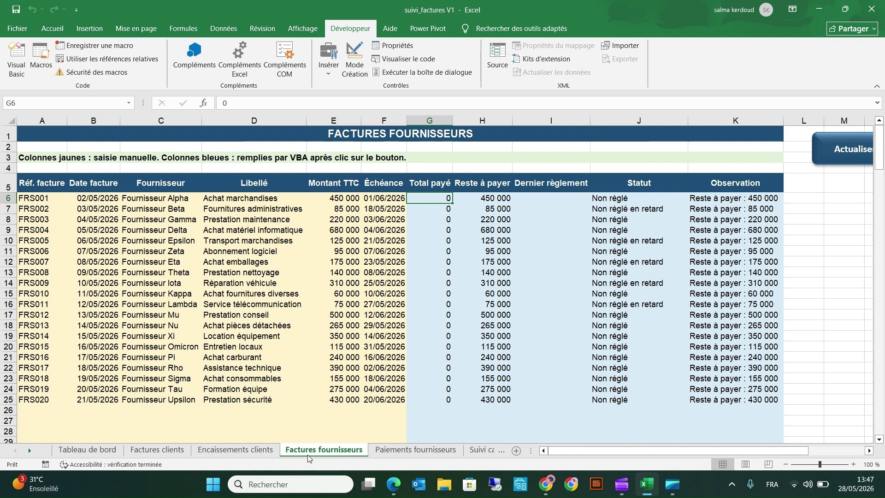
# - Record the FRS001 payment on Paiements fournisseurs as 28/05/2026, 450 000, Virement, and update the tracking from the Factures fournisseurs sheet
pyautogui.hotkey('ctrl', 'pagedown')
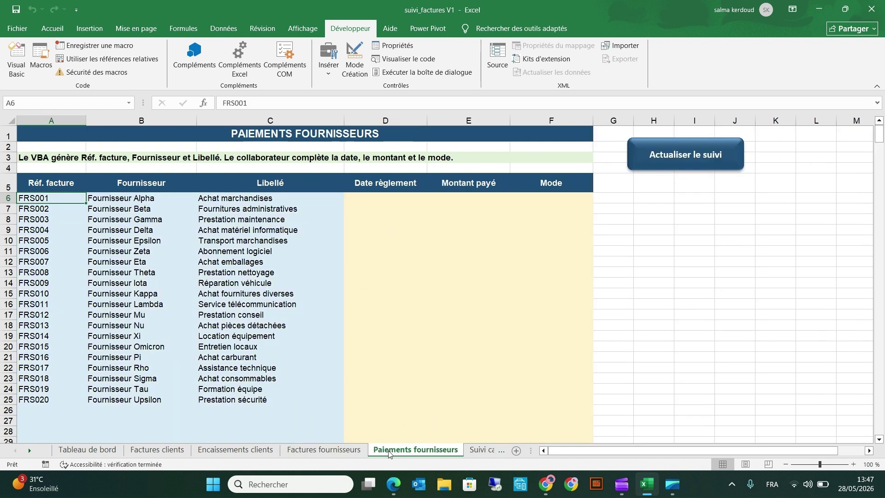
pyautogui.click(410, 197)
pyautogui.write('2')
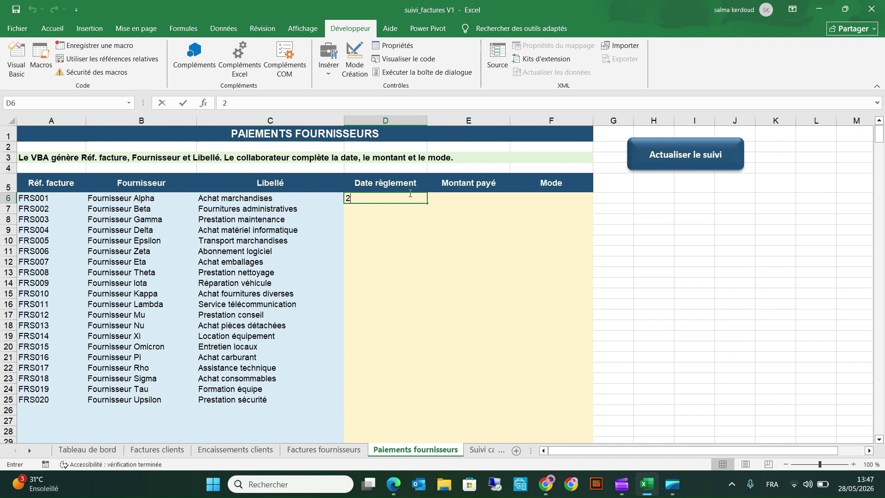
pyautogui.write('8/05/')
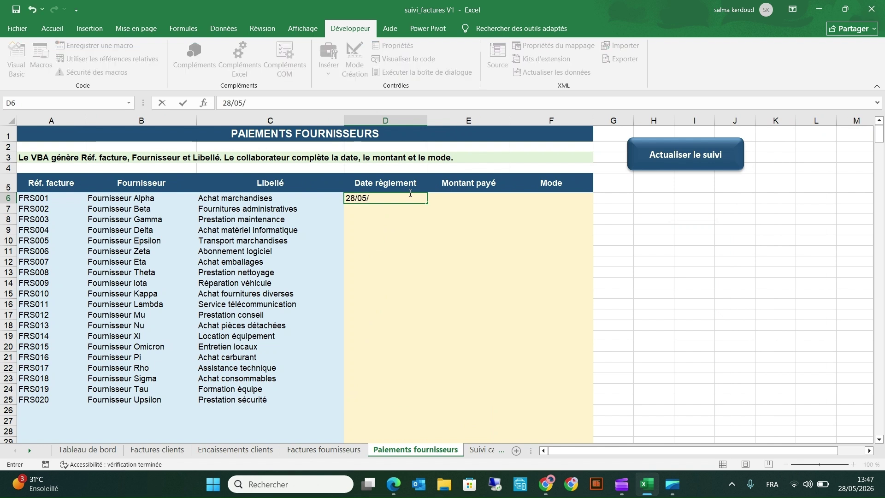
pyautogui.write('2026')
pyautogui.press('Tab')
pyautogui.write('4')
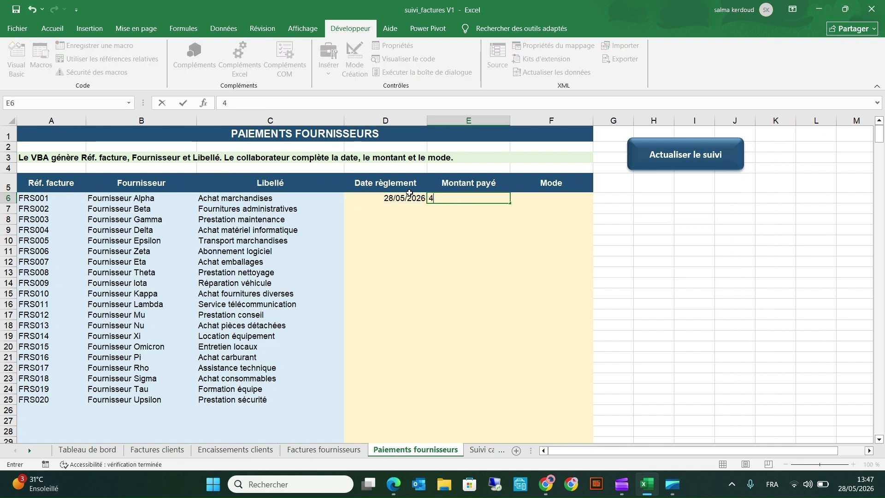
pyautogui.write('50 000')
pyautogui.press('Tab')
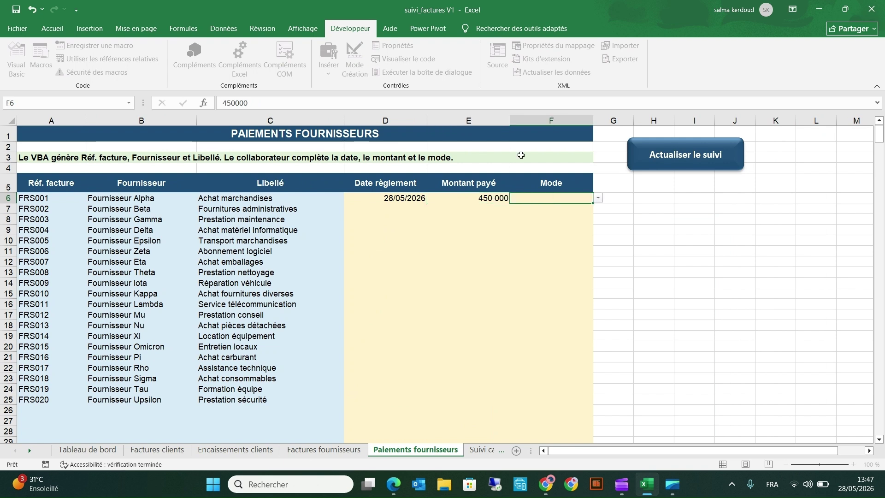
pyautogui.click(597, 199)
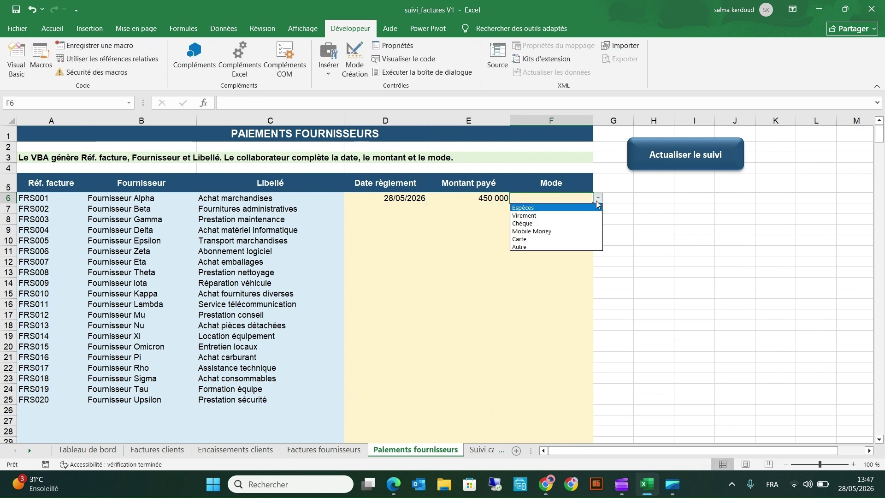
pyautogui.click(574, 215)
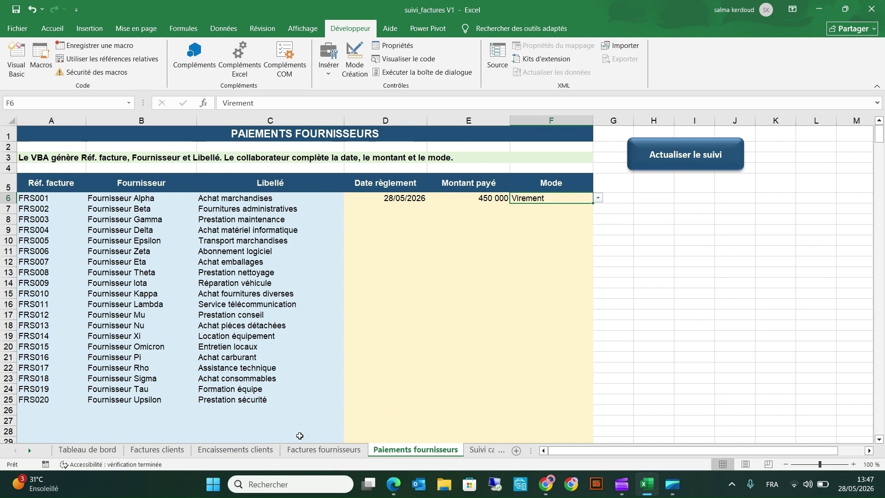
pyautogui.click(316, 451)
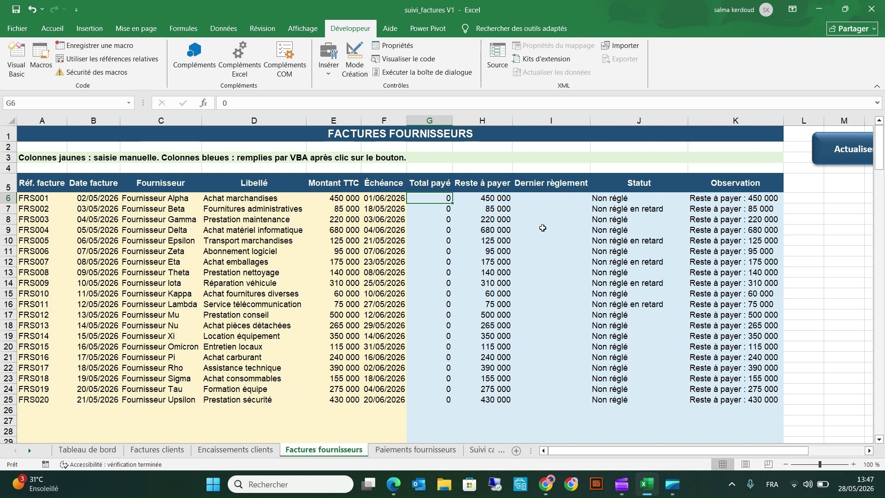
pyautogui.click(835, 161)
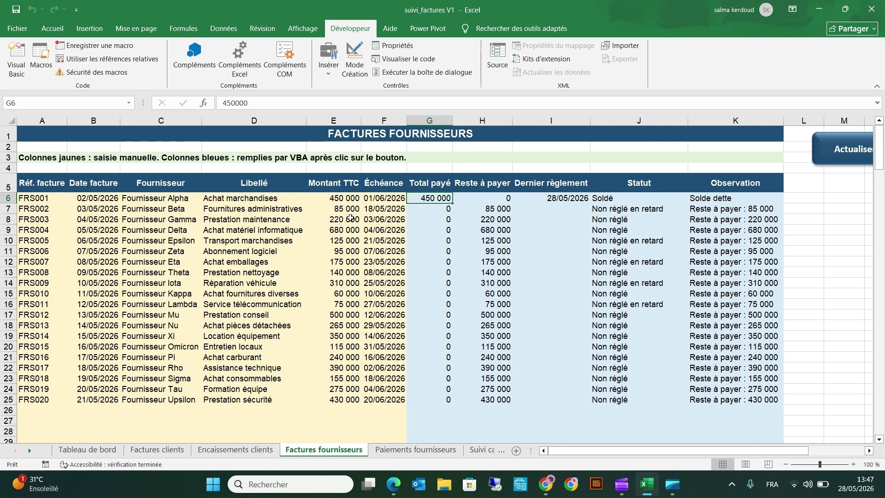
# - Record a partial FRS002 payment on Paiements fournisseurs as 16/05/2026, 40 000, Virement, and update the tracking from that sheet
pyautogui.hotkey('ctrl', 'pagedown')
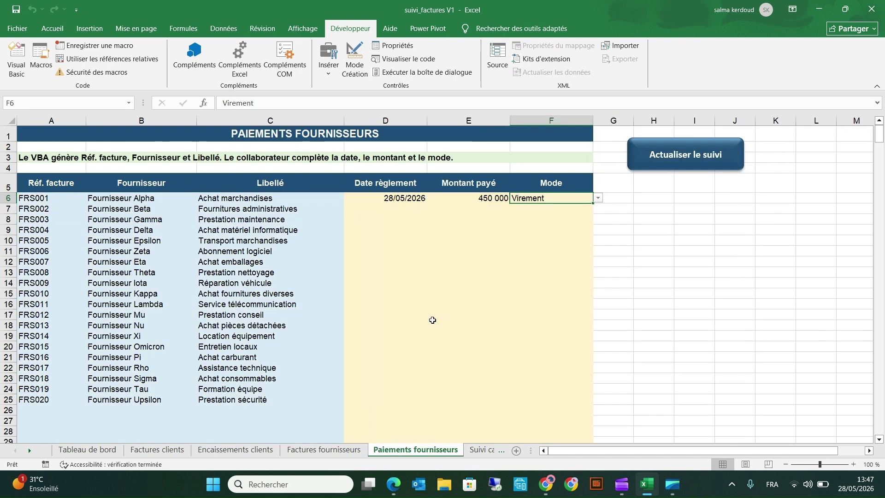
pyautogui.click(404, 208)
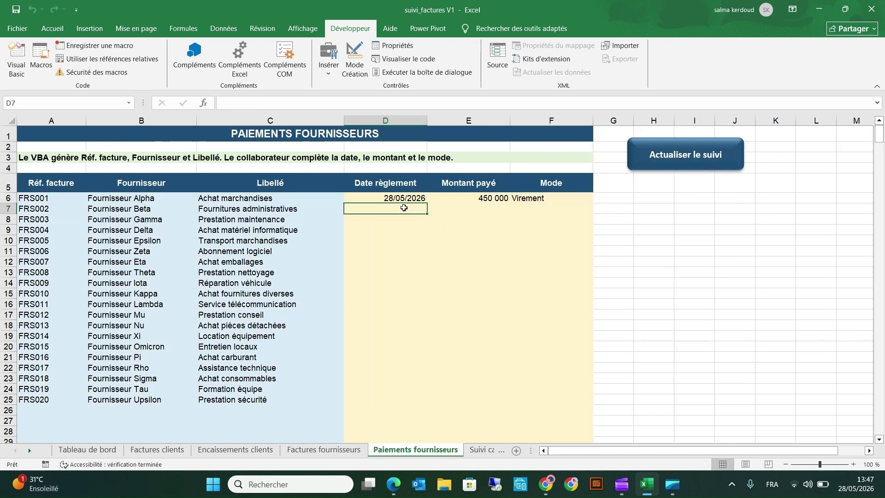
pyautogui.write('16/05/')
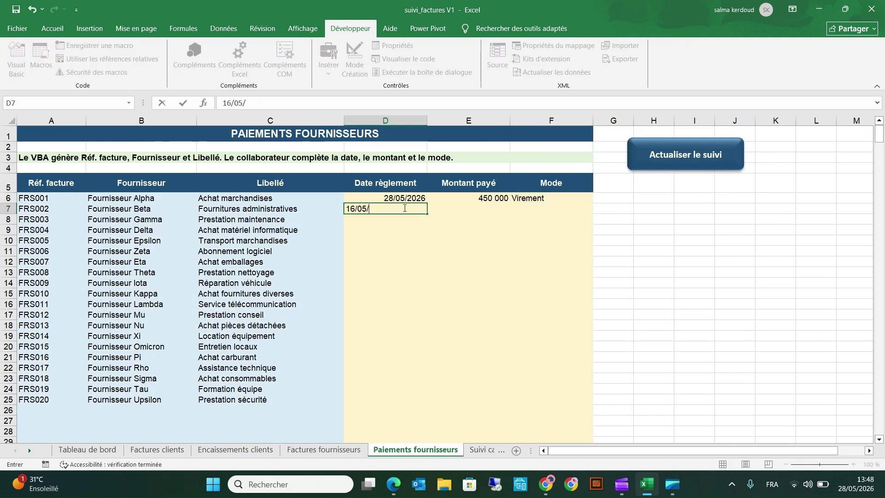
pyautogui.write('2026')
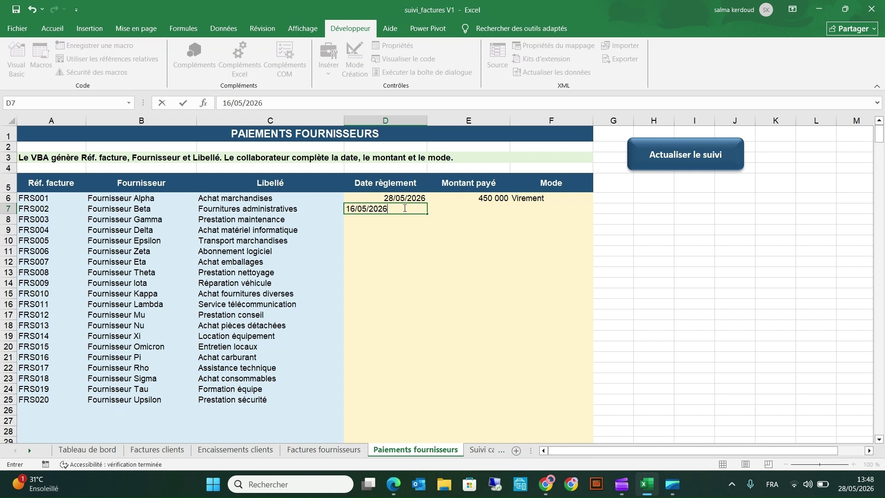
pyautogui.press('Tab')
pyautogui.write('4000')
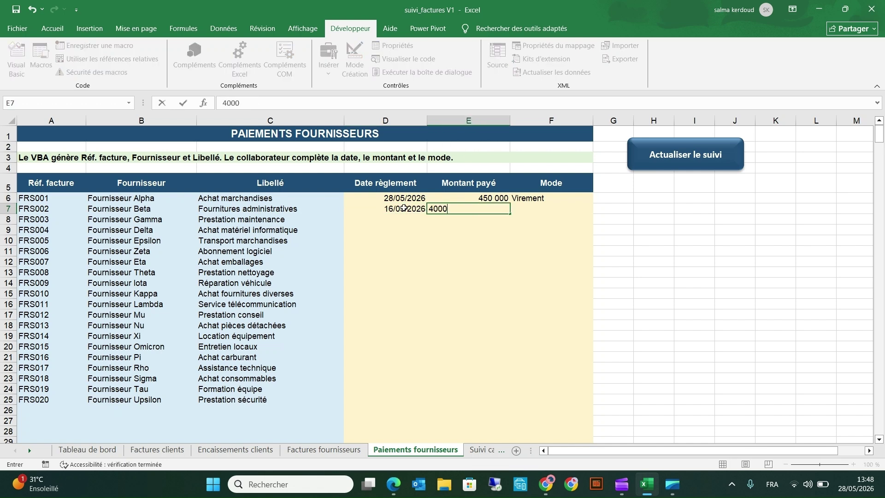
pyautogui.press('Tab')
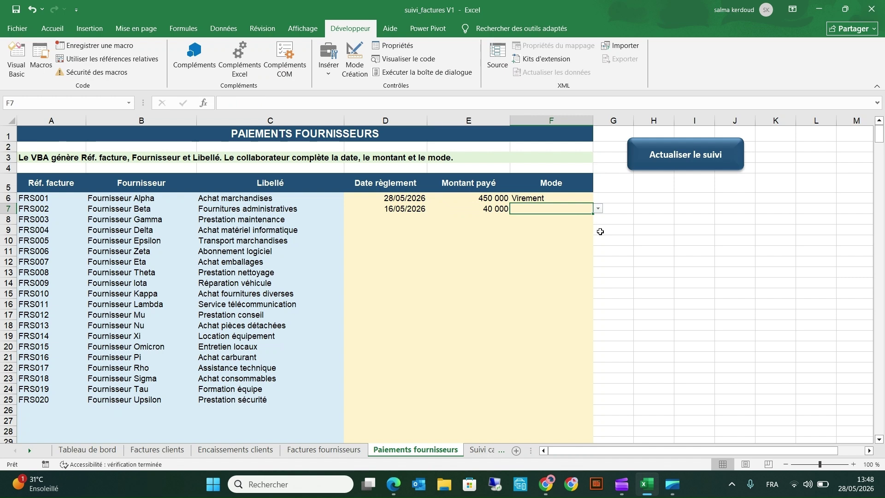
pyautogui.click(599, 211)
pyautogui.click(586, 226)
pyautogui.click(663, 174)
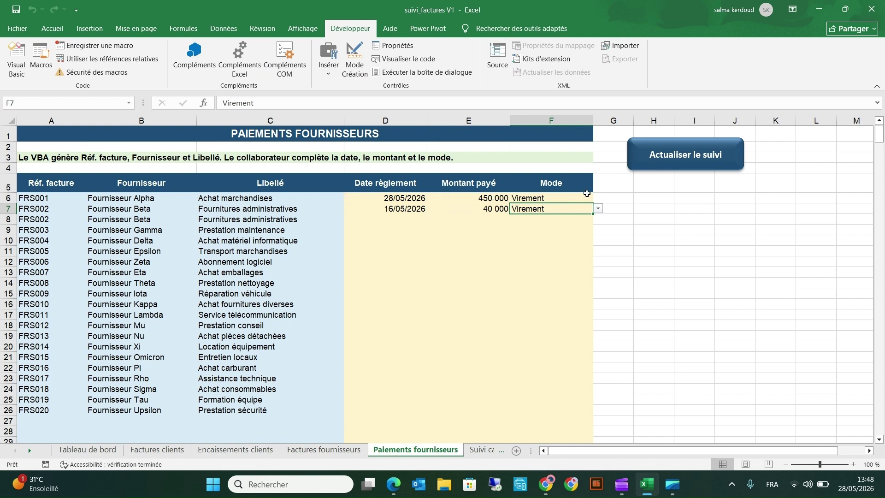
# - Examine the total paid and the remaining amount of invoice FRS002 on the Factures fournisseurs sheet
pyautogui.click(328, 449)
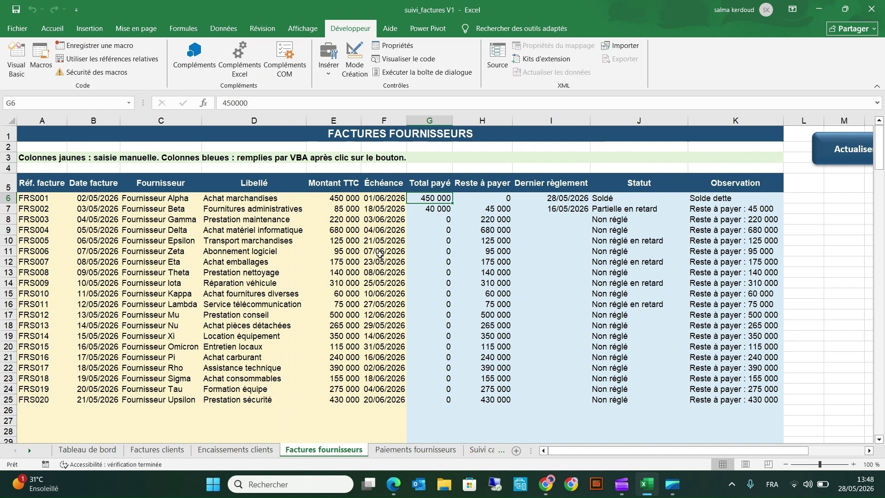
pyautogui.click(421, 210)
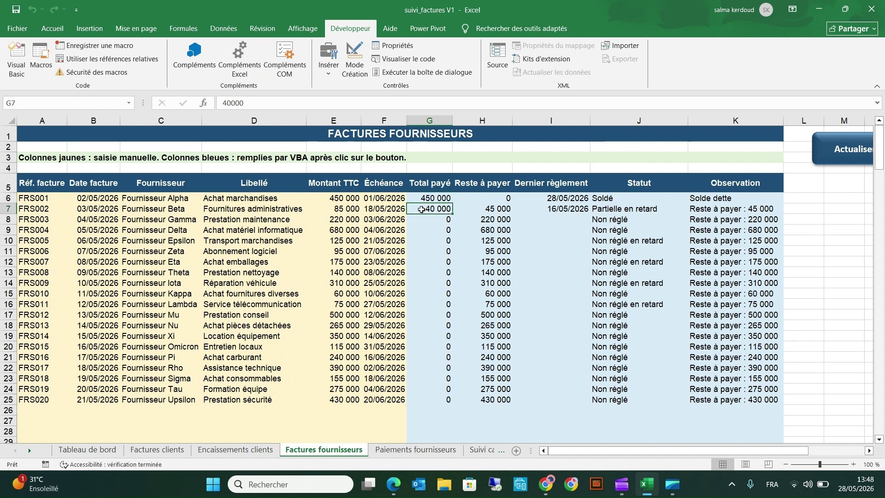
pyautogui.click(502, 207)
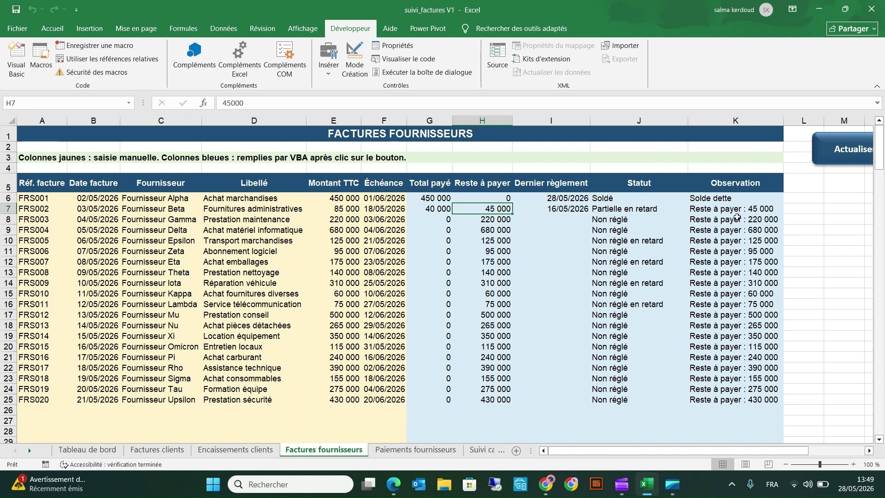
# - Record a second FRS002 payment in row 8 of Paiements fournisseurs as 18/05/2026, 40 000, Chèque, and update the tracking
pyautogui.click(416, 450)
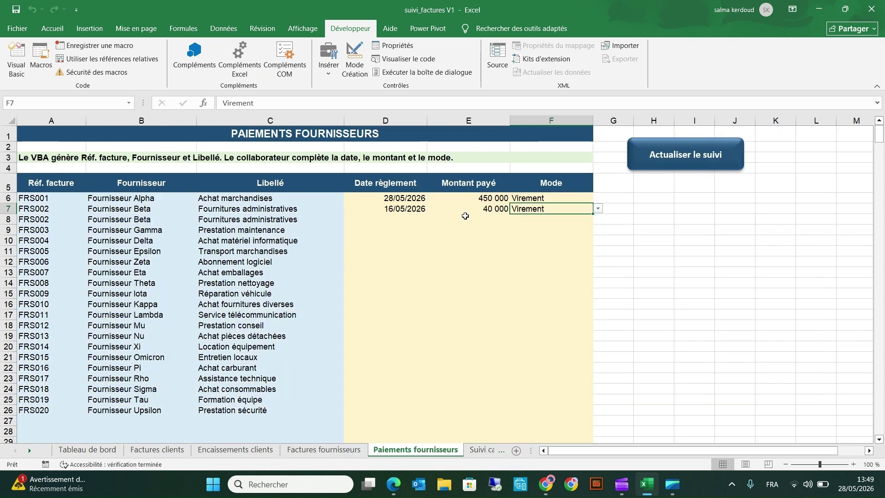
pyautogui.click(395, 219)
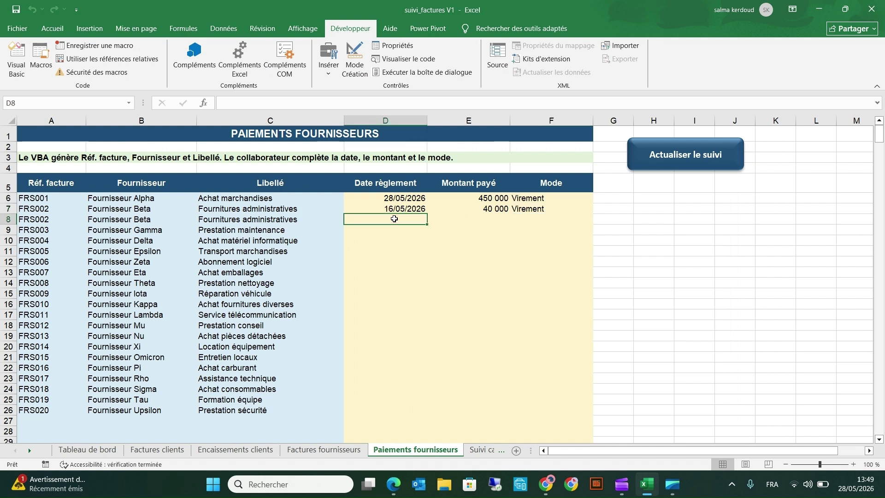
pyautogui.write('18/05 ')
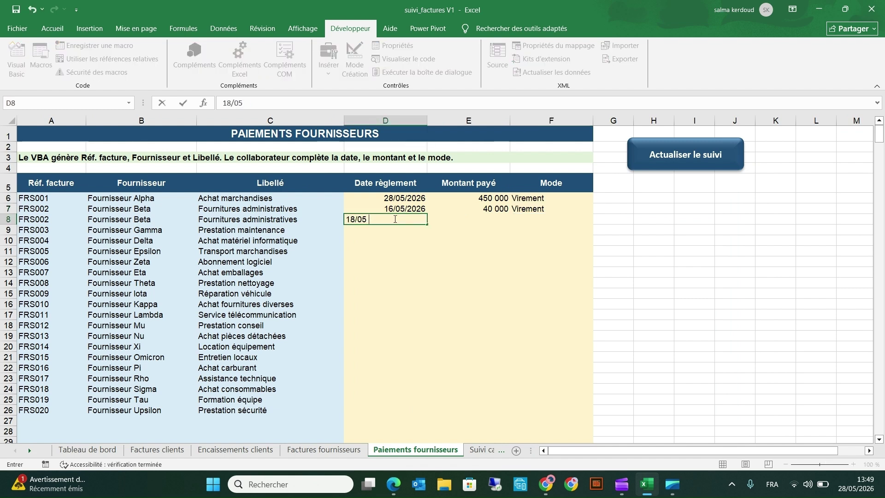
pyautogui.write('/2026')
pyautogui.press('Tab')
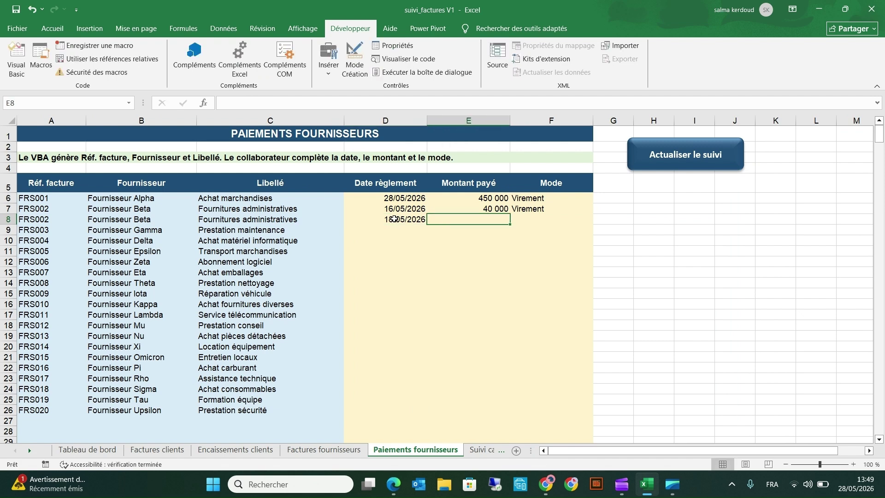
pyautogui.write('40000')
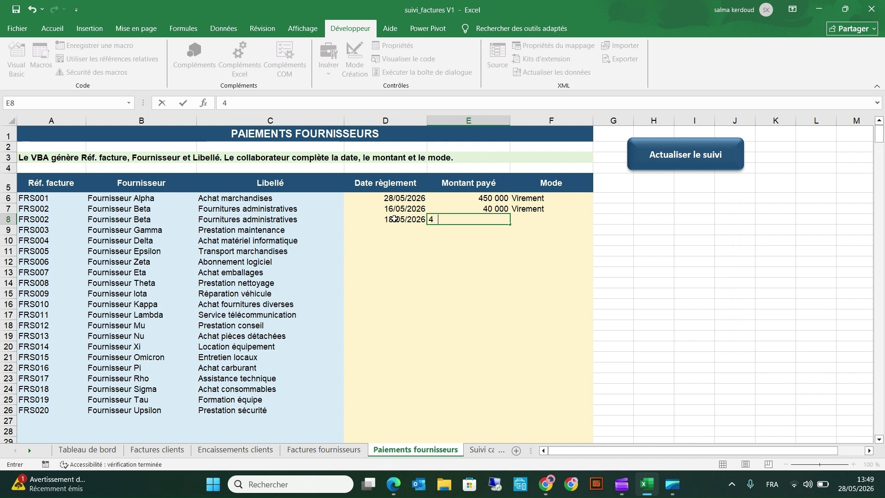
pyautogui.press('Tab')
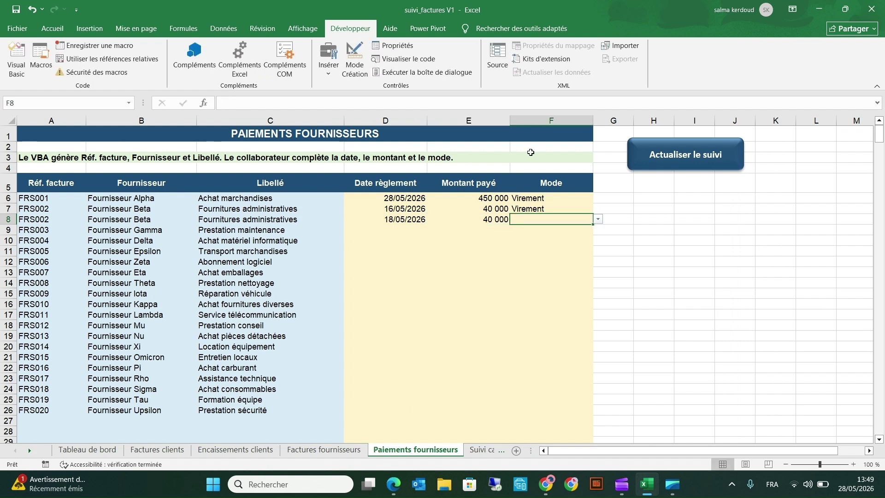
pyautogui.click(598, 219)
pyautogui.click(592, 241)
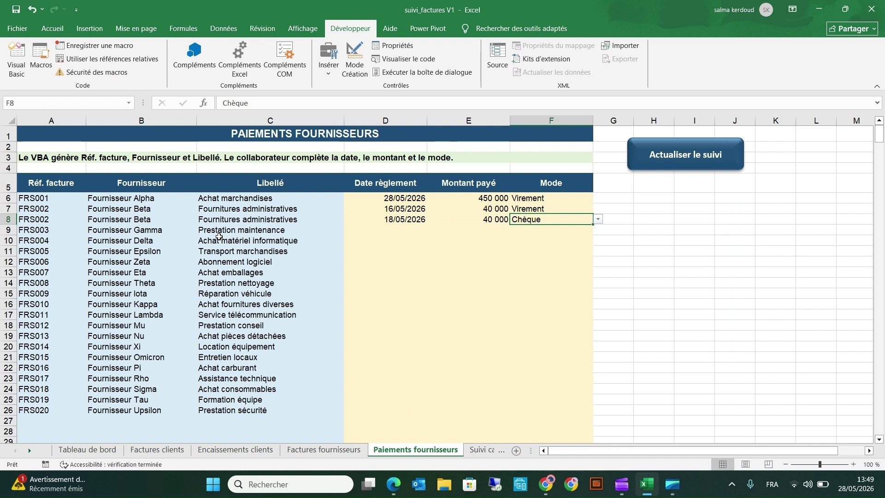
pyautogui.click(706, 148)
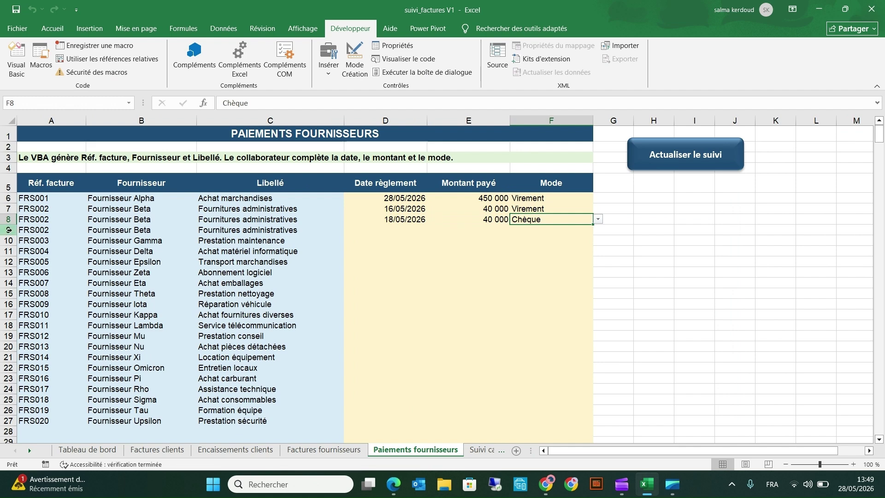
# - Examine row 9 of Paiements fournisseurs and the FRS002 balance and status on Factures fournisseurs, and return to the payments sheet
pyautogui.click(8, 229)
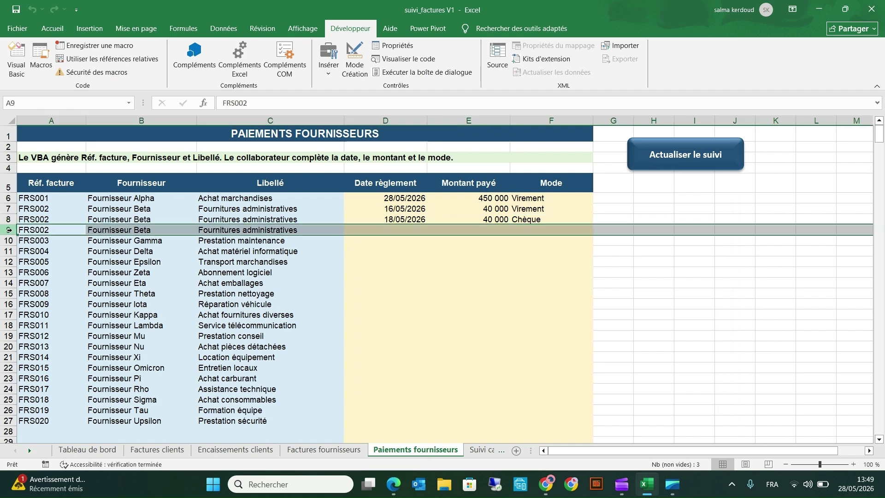
pyautogui.click(335, 451)
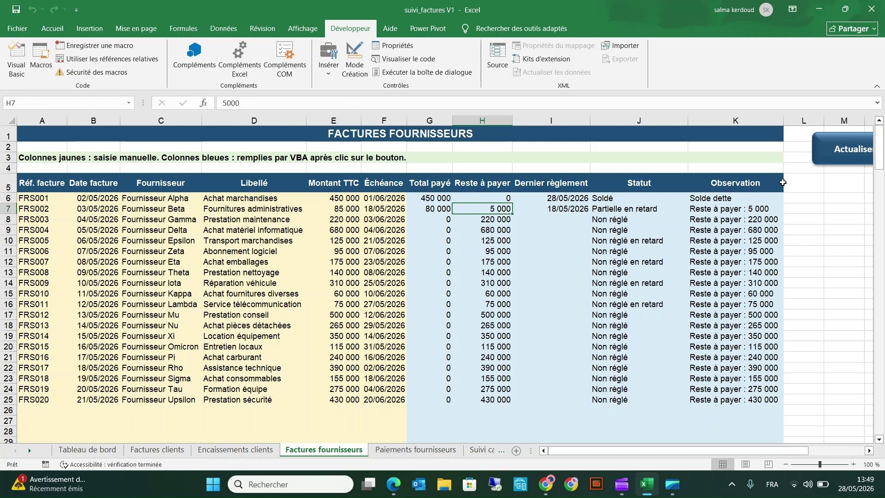
pyautogui.click(416, 451)
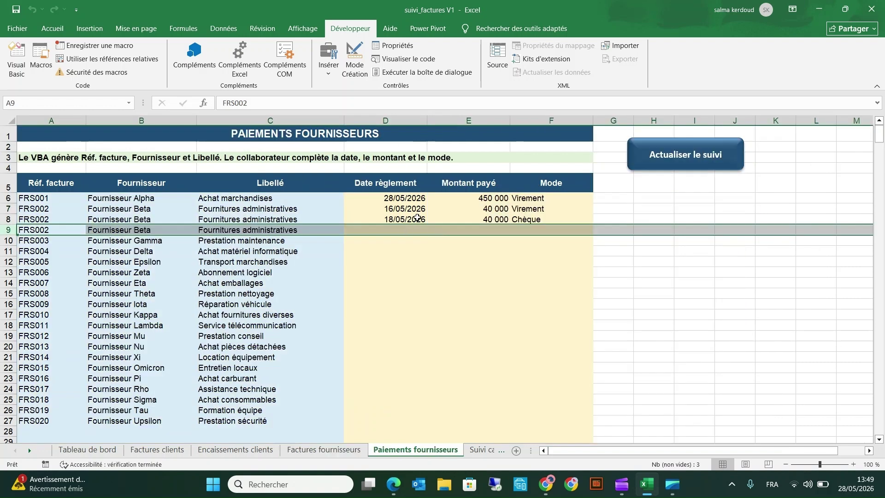
# - Close the accessibility assistant on the Factures fournisseurs sheet and open the Tableau de bord sheet
pyautogui.click(324, 450)
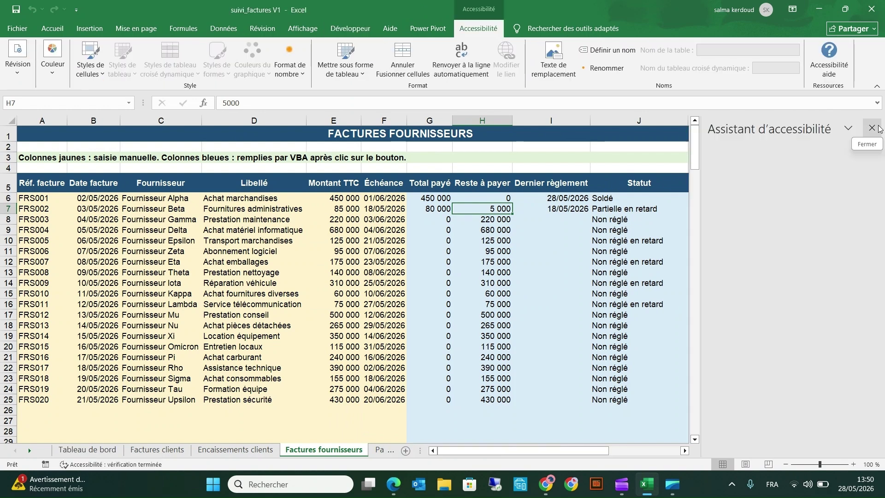
pyautogui.click(876, 128)
pyautogui.click(76, 450)
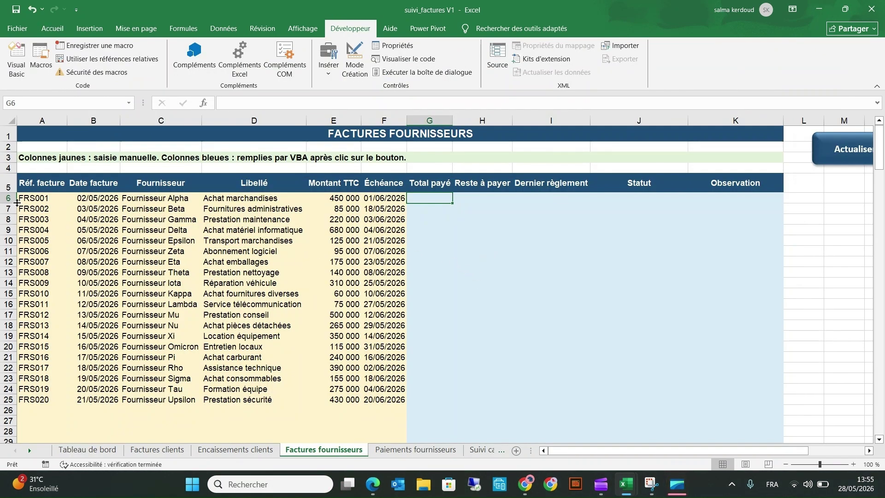
# - Copy the invoice data in A6:F25 of Factures fournisseurs and paste it starting at A26
pyautogui.moveTo(21, 199); pyautogui.dragTo(389, 400)
pyautogui.hotkey('ctrl', 'c')
pyautogui.click(39, 410)
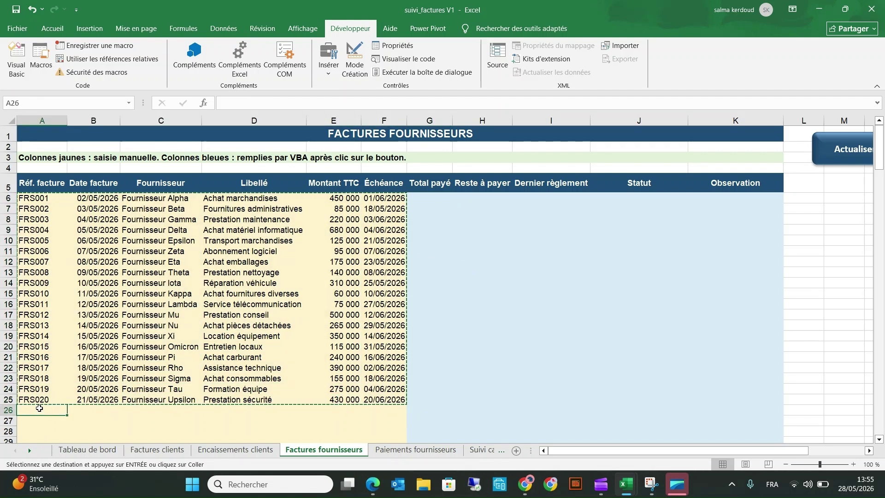
pyautogui.hotkey('ctrl', 'v')
# - Paste the copied invoice block three more times down the table, starting at A46, A66 and A86
pyautogui.scroll(-6, 43, 409)
pyautogui.scroll(-1, 39, 397)
pyautogui.click(36, 385)
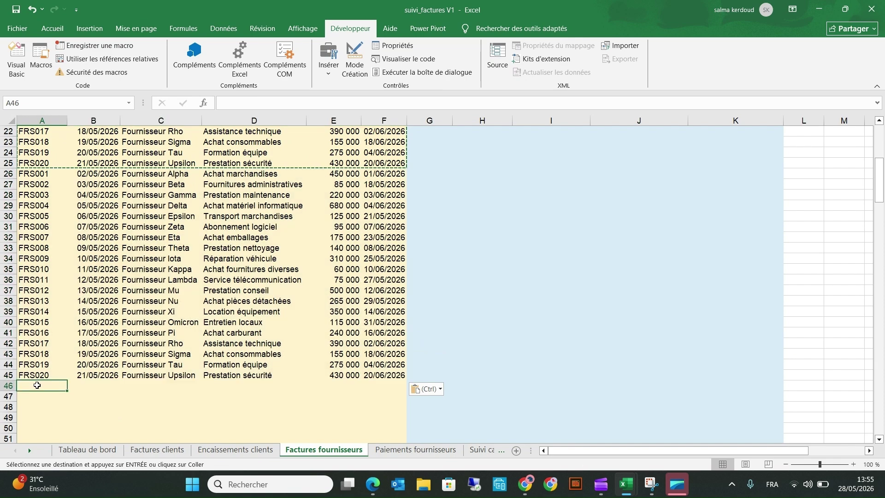
pyautogui.hotkey('ctrl', 'v')
pyautogui.scroll(-7, 37, 385)
pyautogui.click(37, 376)
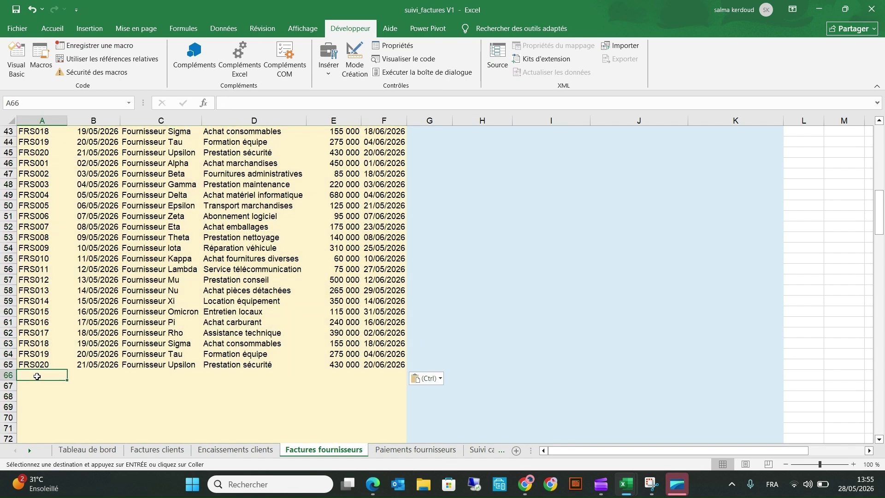
pyautogui.hotkey('ctrl', 'v')
pyautogui.scroll(-7, 37, 376)
pyautogui.click(32, 364)
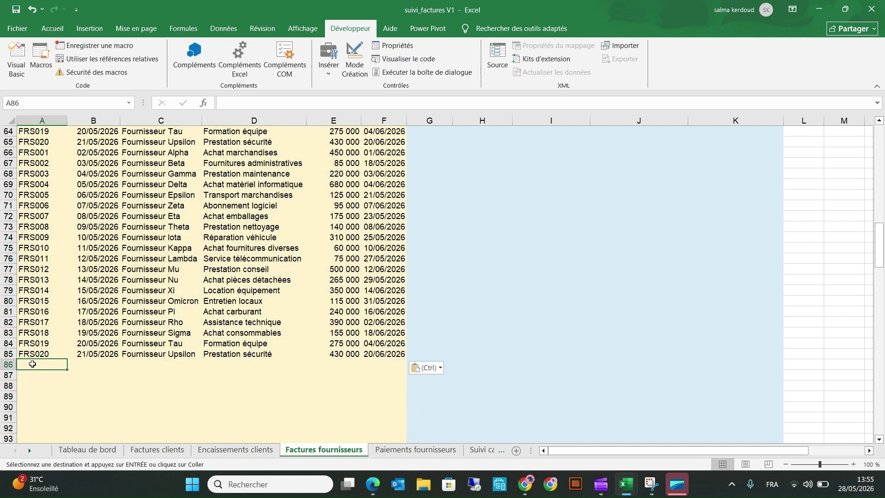
pyautogui.hotkey('ctrl', 'v')
# - Update the tracking from Factures fournisseurs and check the Statut and Observation columns of the pasted rows
pyautogui.scroll(14, 261, 346)
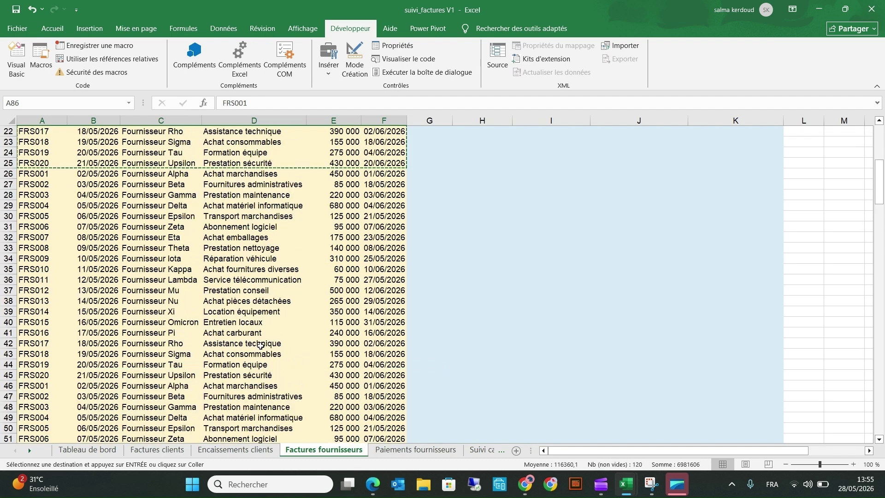
pyautogui.scroll(7, 261, 345)
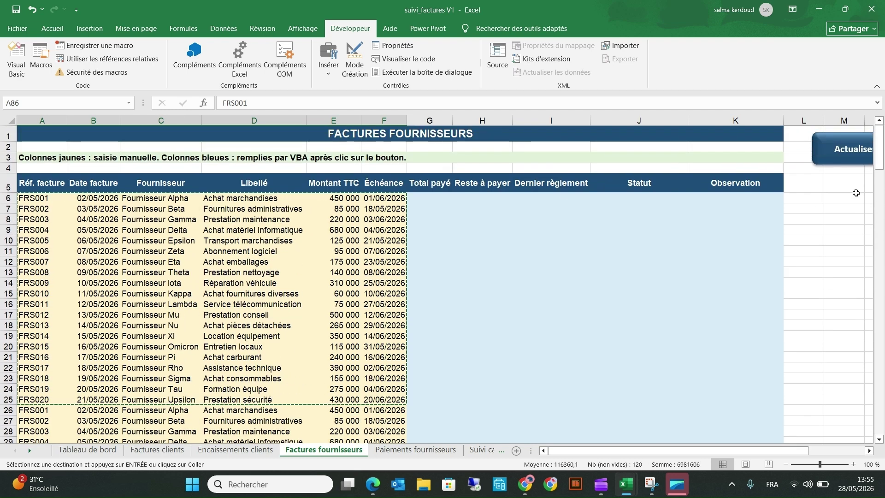
pyautogui.click(853, 197)
pyautogui.click(842, 156)
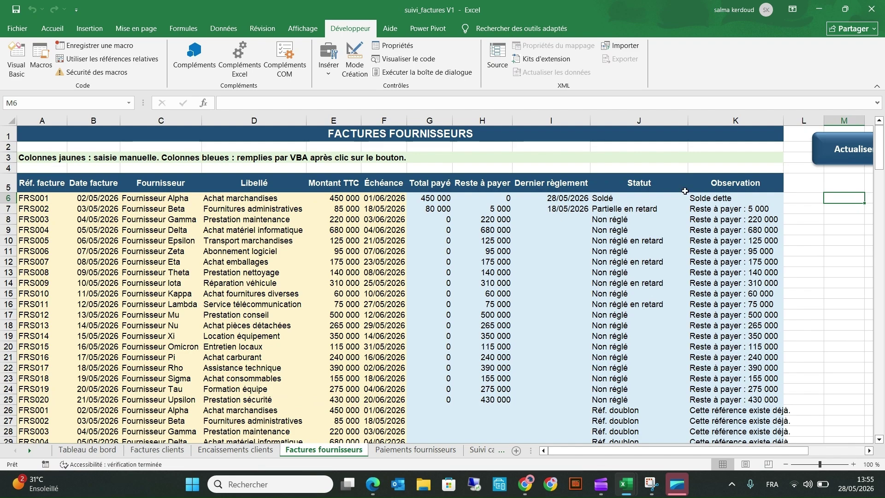
pyautogui.scroll(-20, 686, 191)
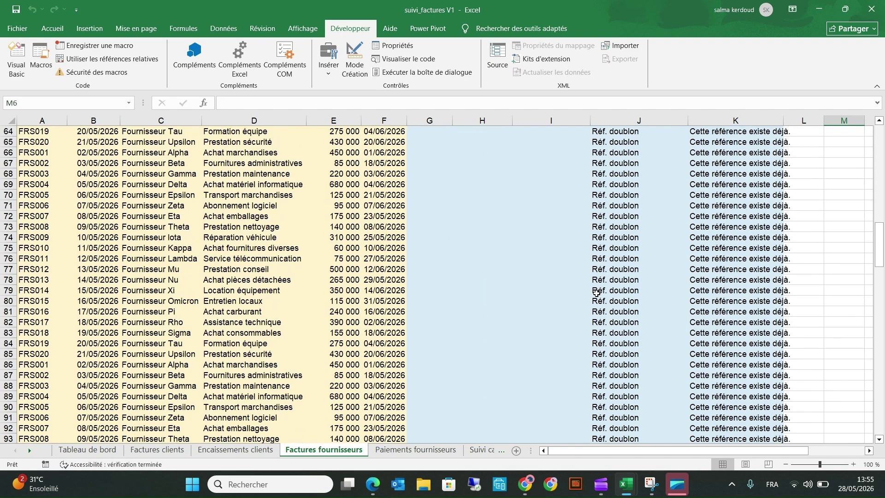
pyautogui.scroll(-7, 596, 292)
pyautogui.scroll(3, 598, 293)
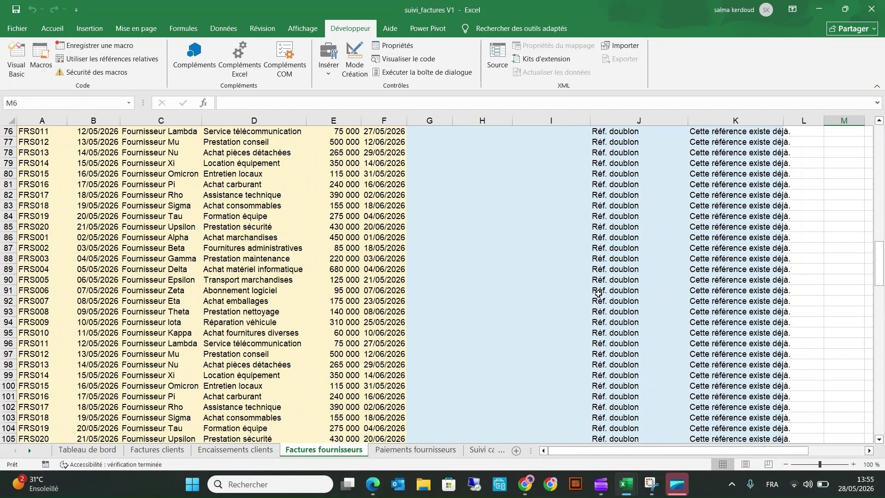
pyautogui.scroll(20, 598, 293)
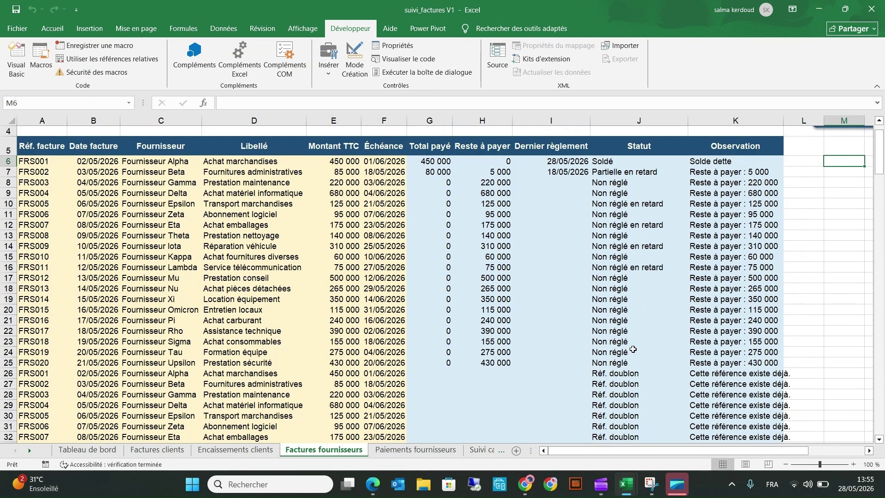
pyautogui.scroll(-2, 632, 350)
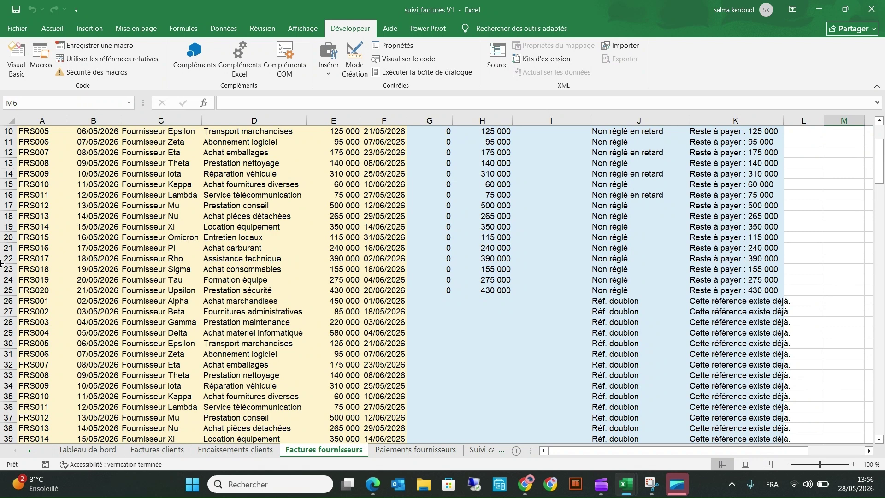
# - Extend the invoice reference series FRS001 to FRS003 down column A through all the pasted rows
pyautogui.scroll(3, 52, 229)
pyautogui.moveTo(48, 198); pyautogui.dragTo(70, 224)
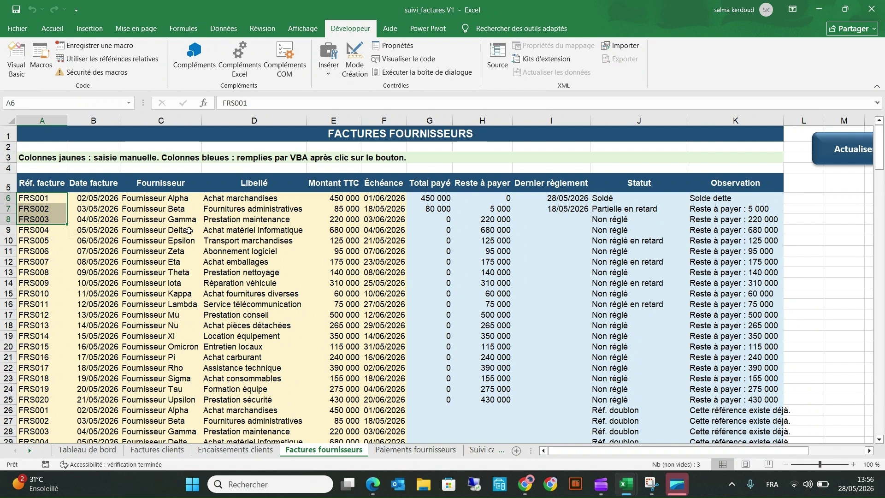
pyautogui.doubleClick(66, 226)
pyautogui.scroll(-1, 68, 311)
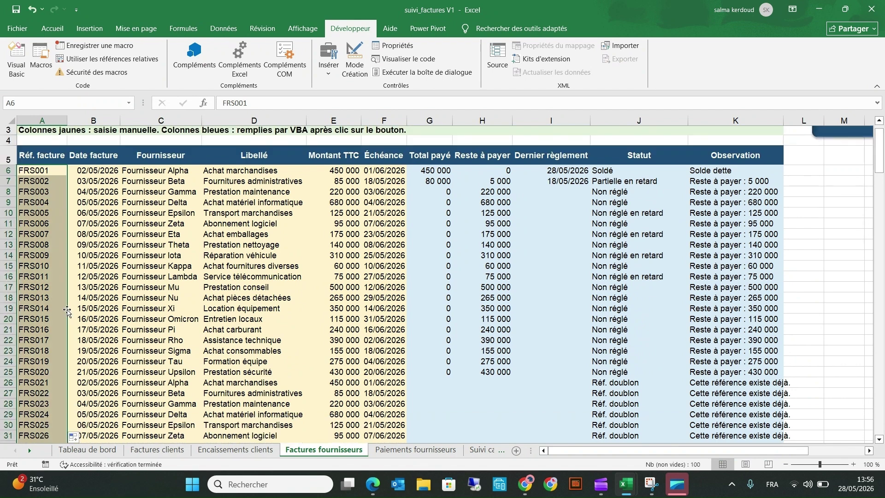
pyautogui.scroll(1, 68, 312)
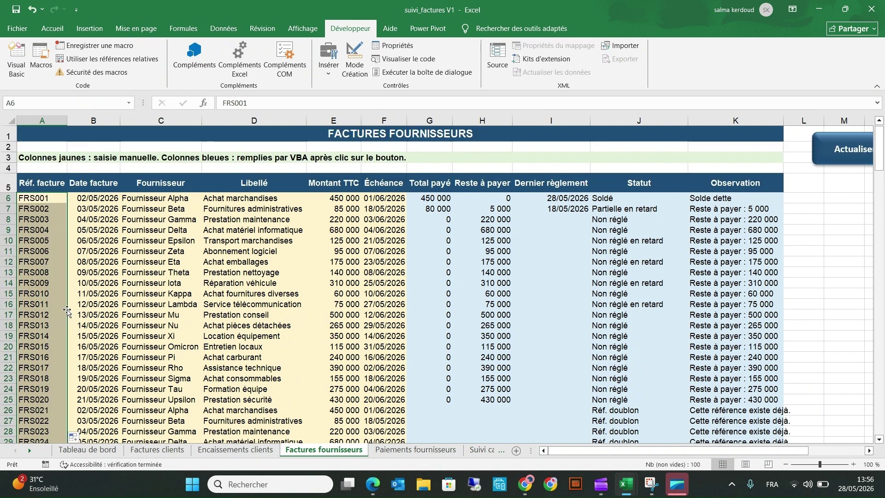
pyautogui.click(37, 198)
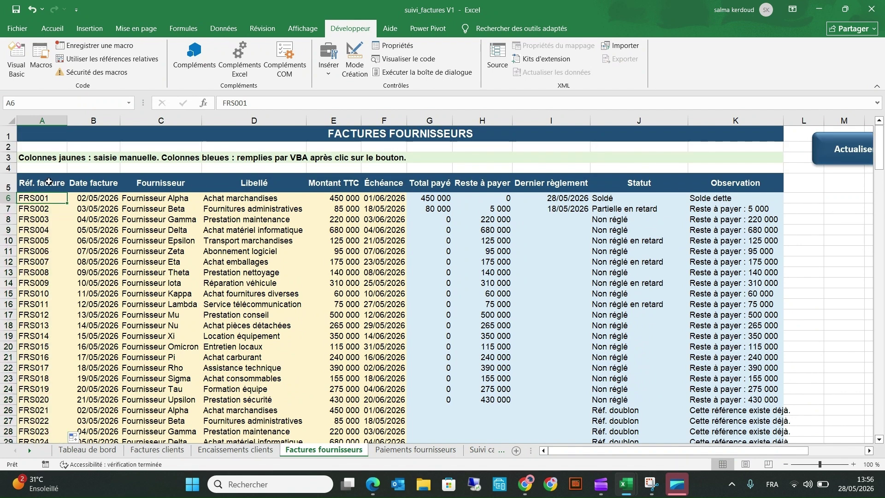
# - Update the tracking with the renumbered invoices and check the balances, statuses and observations down the table
pyautogui.click(830, 159)
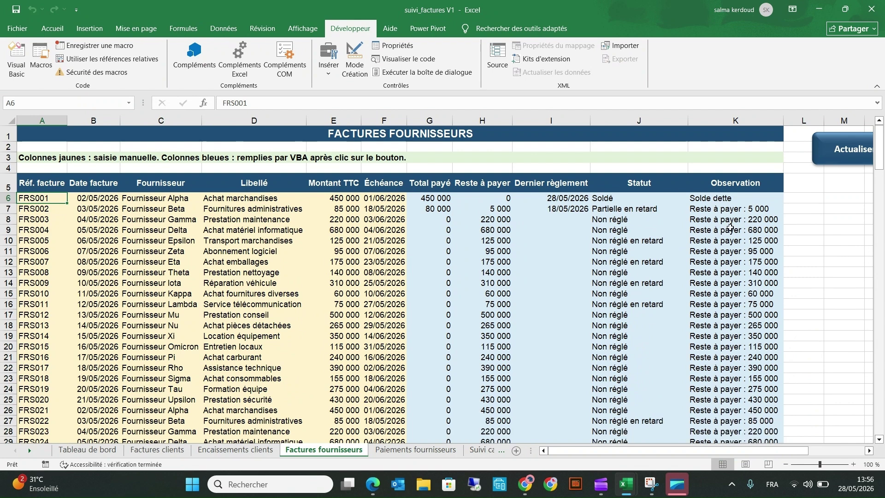
pyautogui.scroll(-7, 625, 285)
pyautogui.scroll(-6, 625, 285)
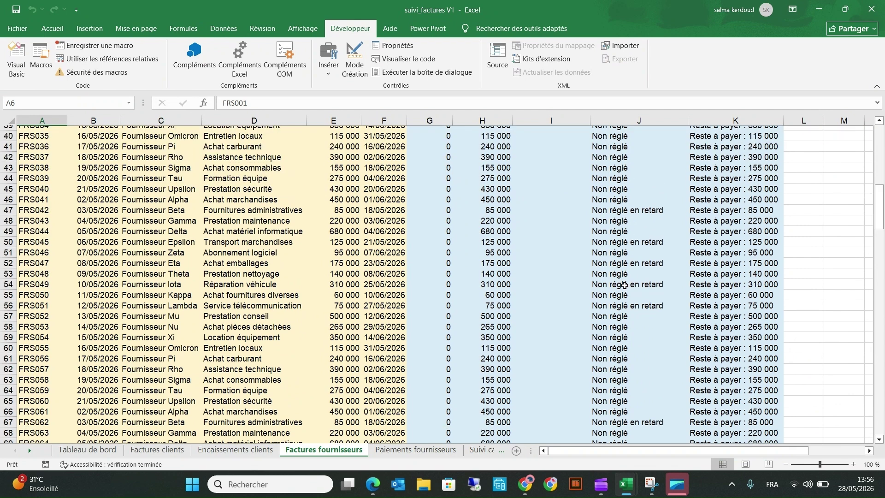
pyautogui.scroll(-4, 625, 286)
pyautogui.scroll(-2, 626, 286)
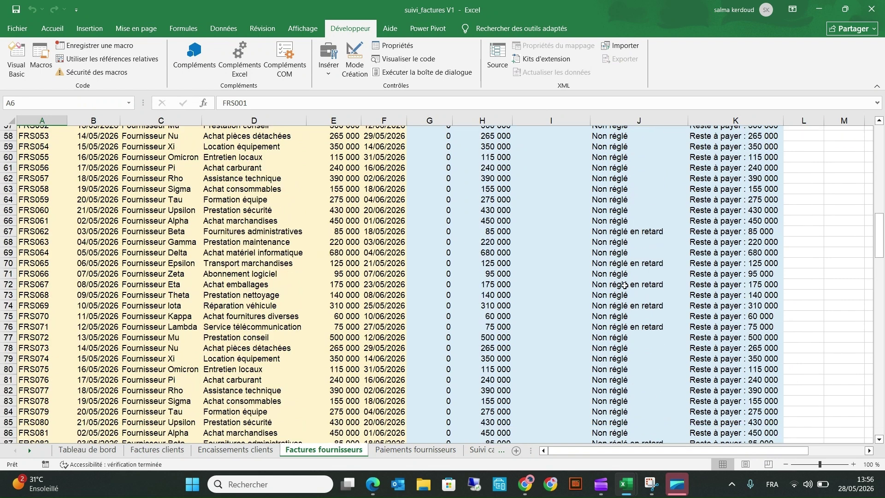
pyautogui.scroll(-4, 625, 286)
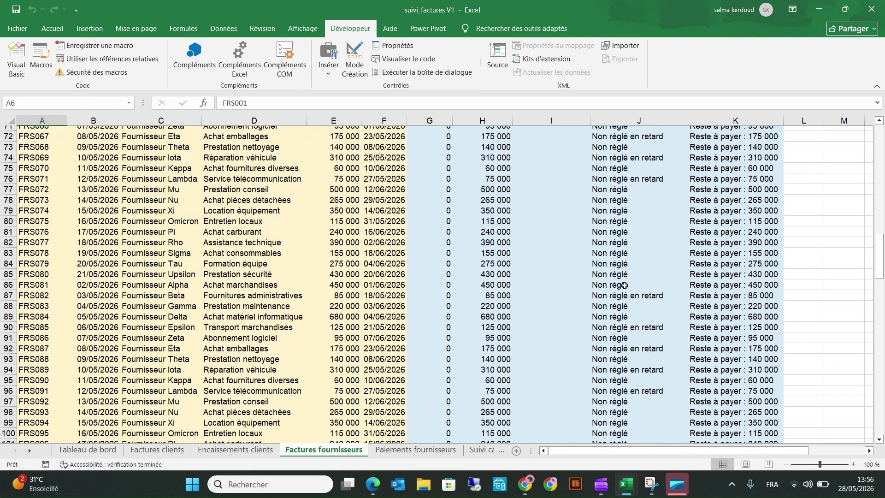
pyautogui.scroll(-1, 625, 286)
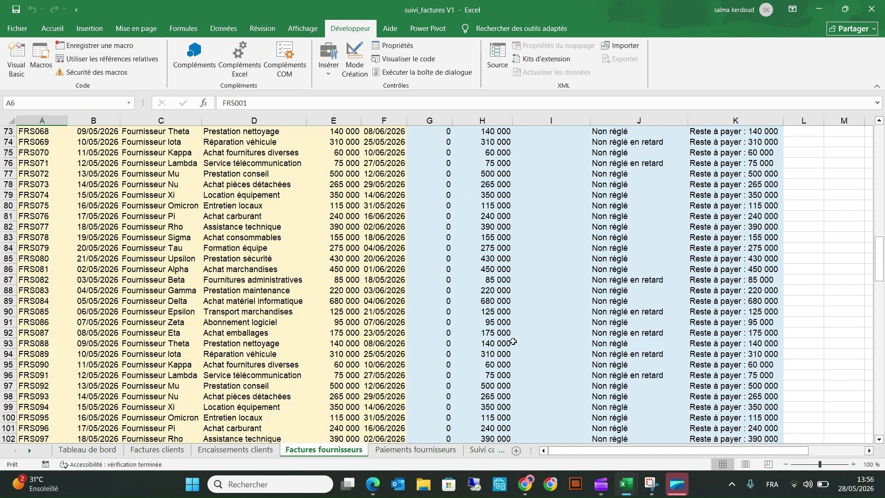
pyautogui.scroll(-5, 513, 342)
pyautogui.scroll(5, 513, 341)
pyautogui.scroll(20, 513, 341)
pyautogui.scroll(3, 457, 203)
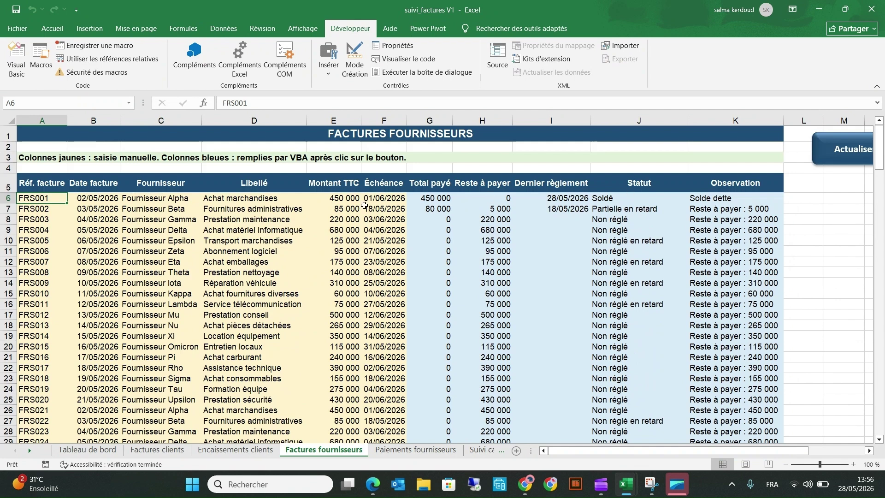
# - Examine the references, suppliers and labels generated on Paiements fournisseurs for the added invoices, and return to Factures fournisseurs
pyautogui.click(379, 454)
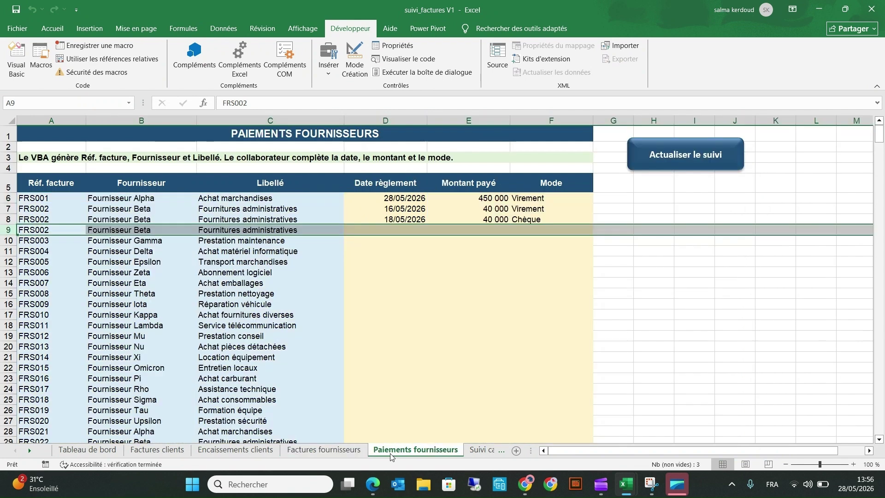
pyautogui.scroll(-5, 332, 355)
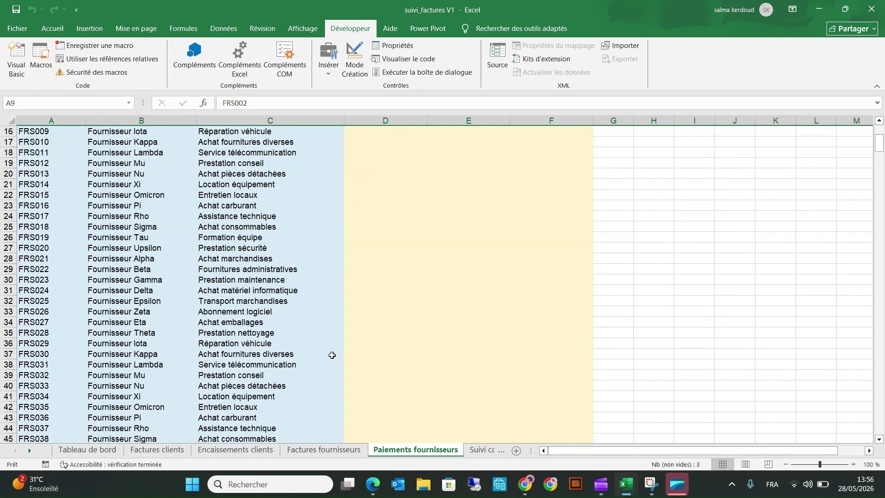
pyautogui.scroll(-2, 332, 355)
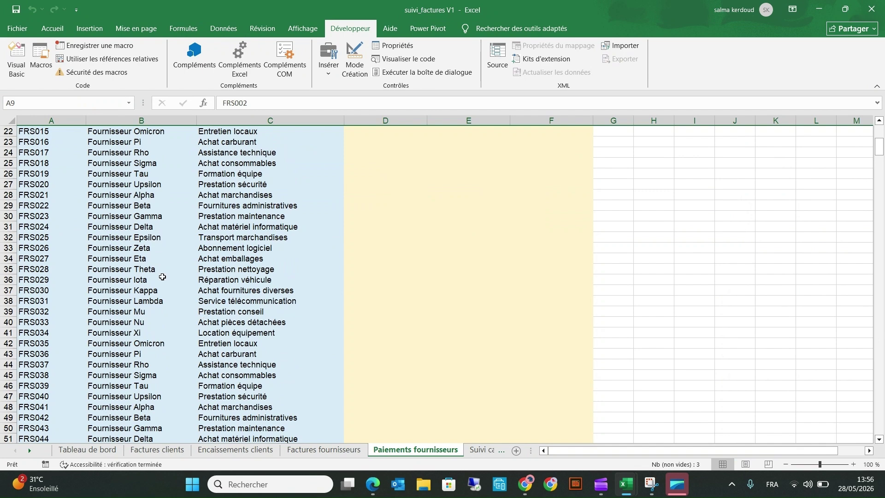
pyautogui.scroll(-6, 162, 277)
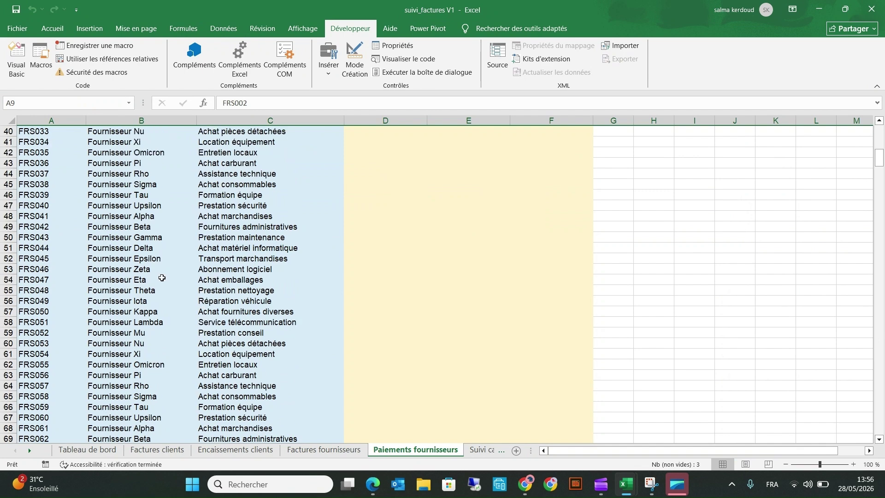
pyautogui.scroll(6, 163, 280)
pyautogui.scroll(7, 164, 283)
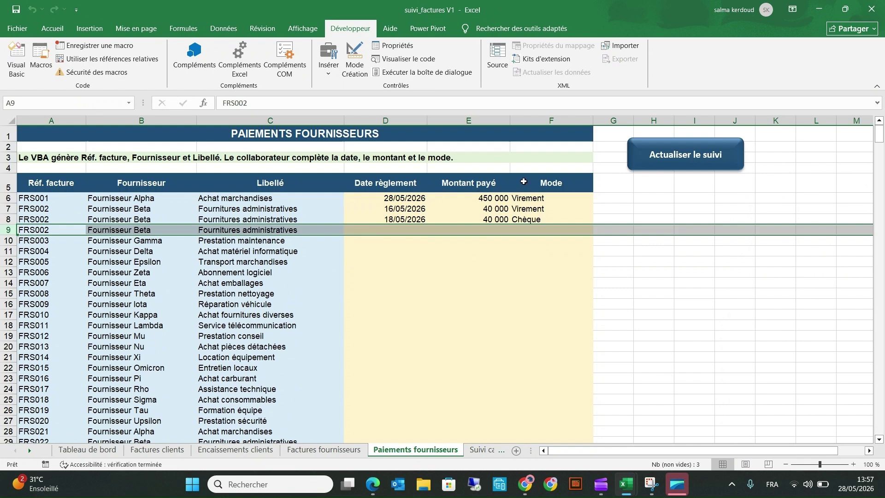
pyautogui.click(322, 449)
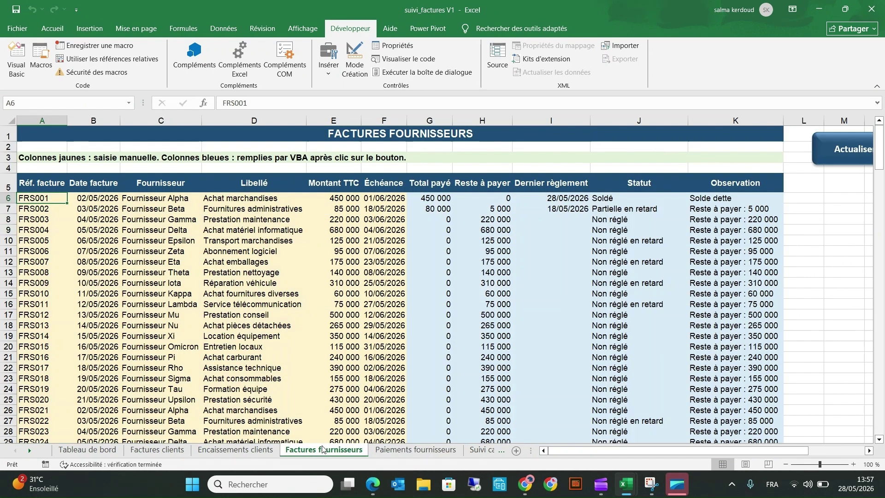